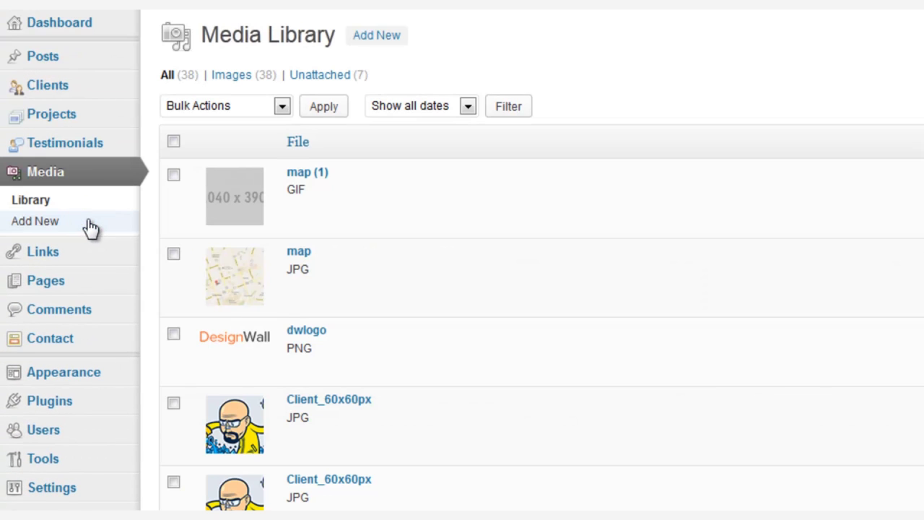
# Copy the file URL of the map.jpg image from its Edit Media page.
pyautogui.click(297, 253)
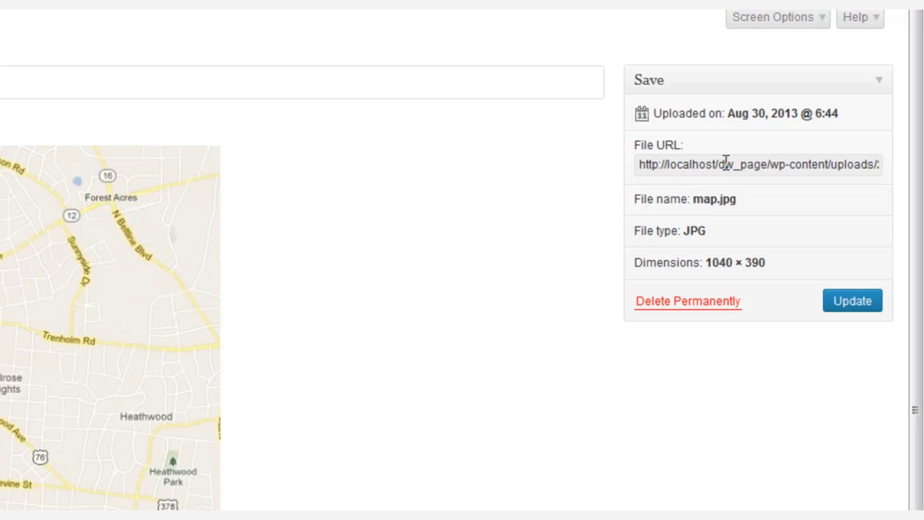
pyautogui.click(724, 163)
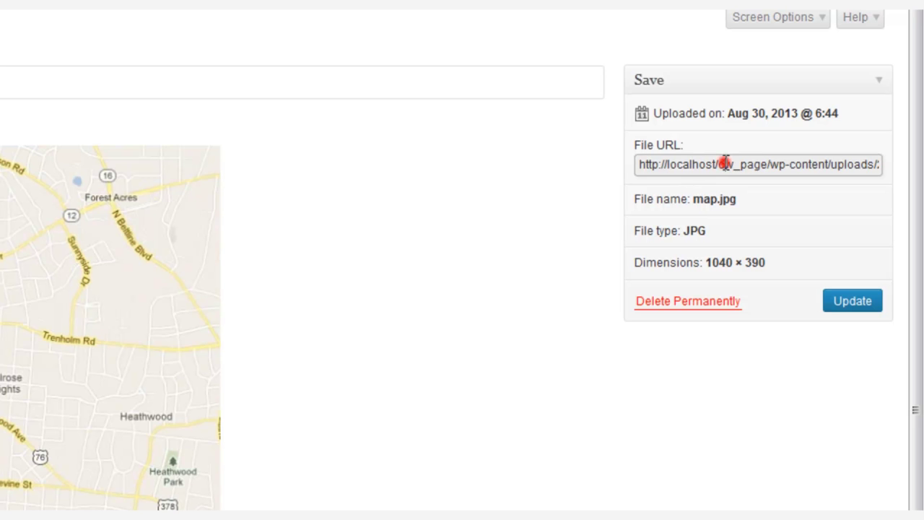
pyautogui.tripleClick(724, 164)
pyautogui.rightClick(724, 163)
pyautogui.click(733, 230)
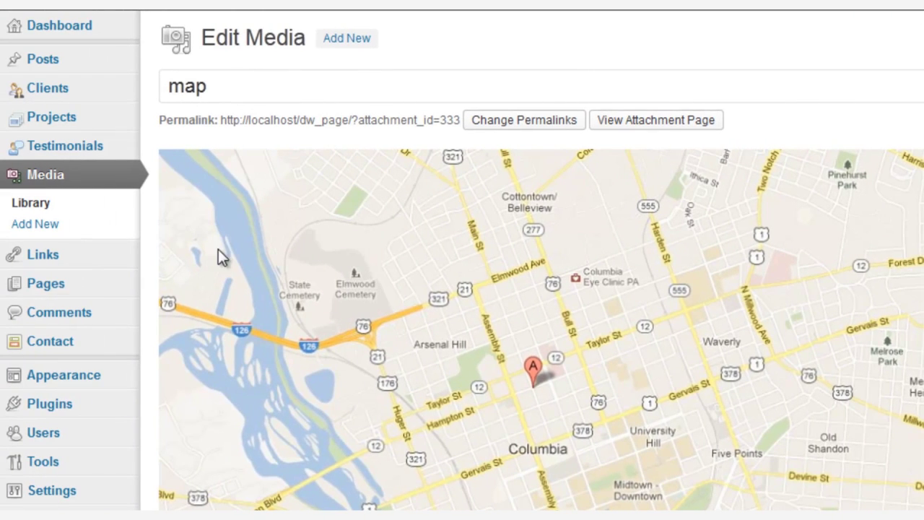
# Open the Get in Touch page and edit its grey 1040 x 390 placeholder image.
pyautogui.click(102, 285)
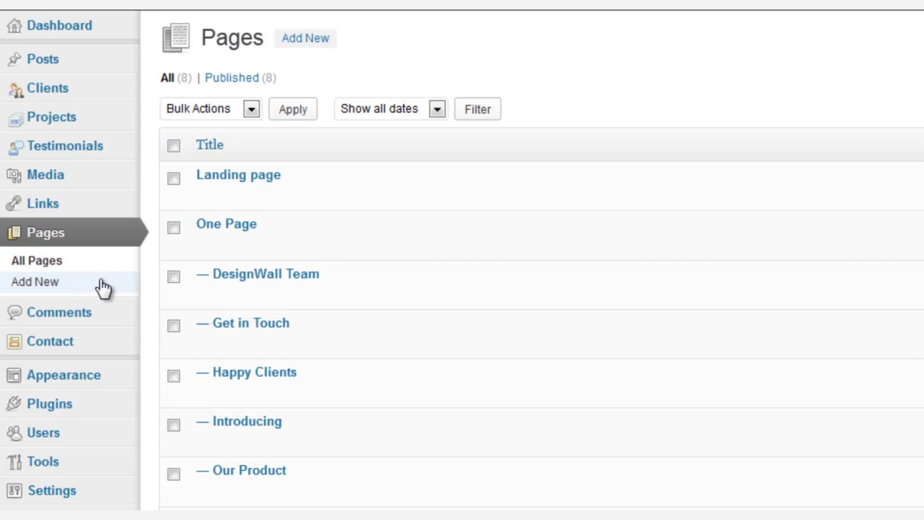
pyautogui.click(264, 323)
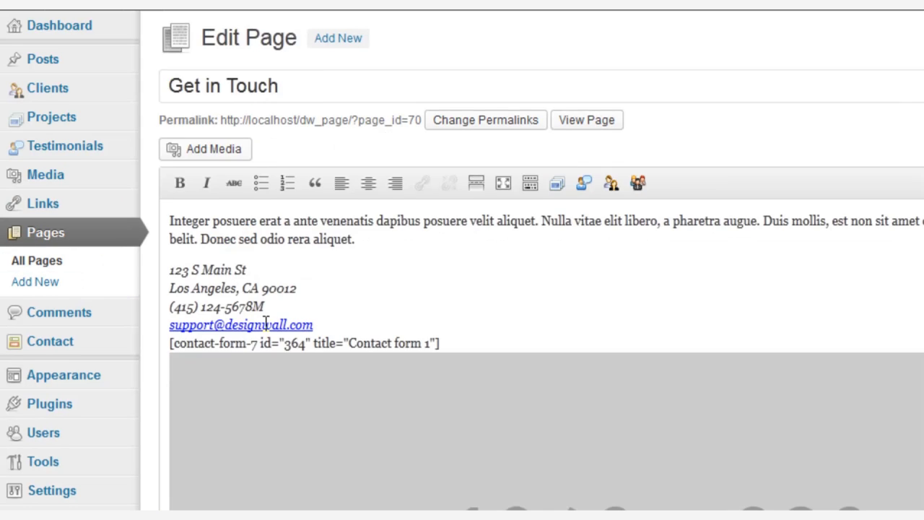
pyautogui.scroll(-2, 266, 323)
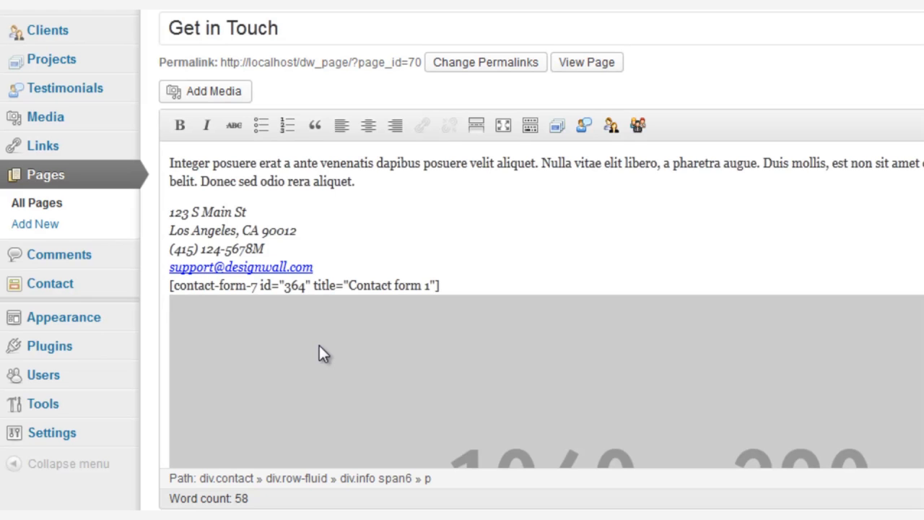
pyautogui.click(320, 345)
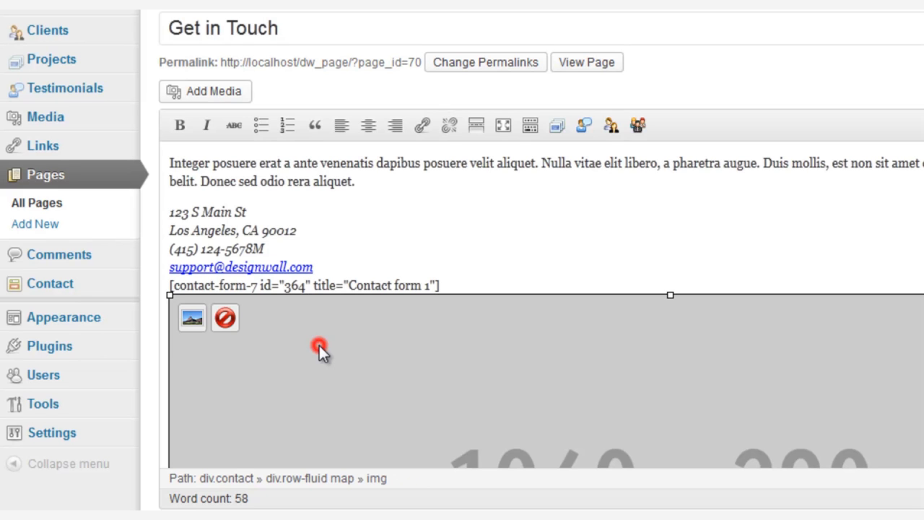
pyautogui.click(191, 325)
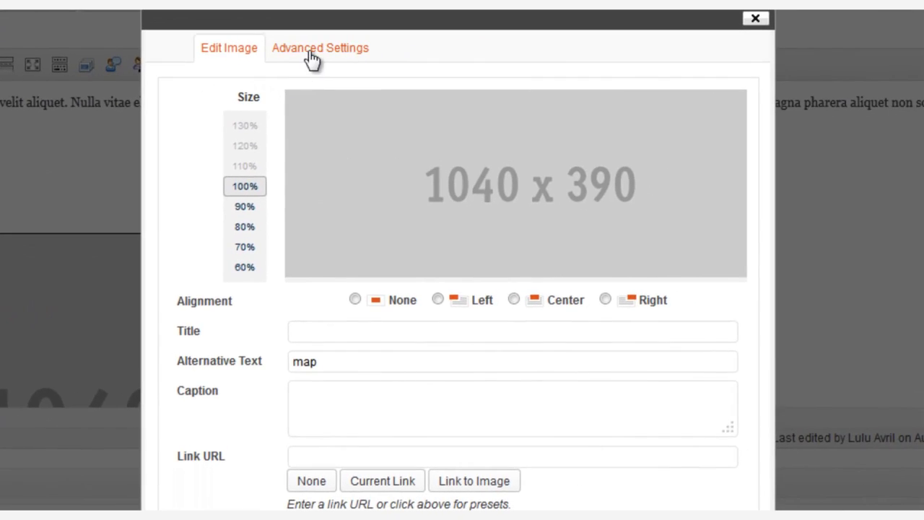
# Paste the map.jpg URL as the image Source in Advanced Settings and update it.
pyautogui.click(312, 52)
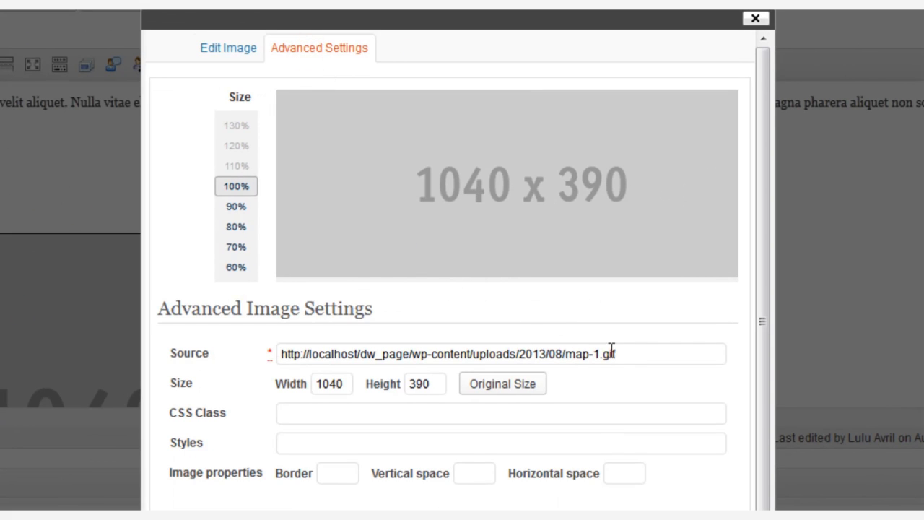
pyautogui.moveTo(647, 354); pyautogui.dragTo(267, 356)
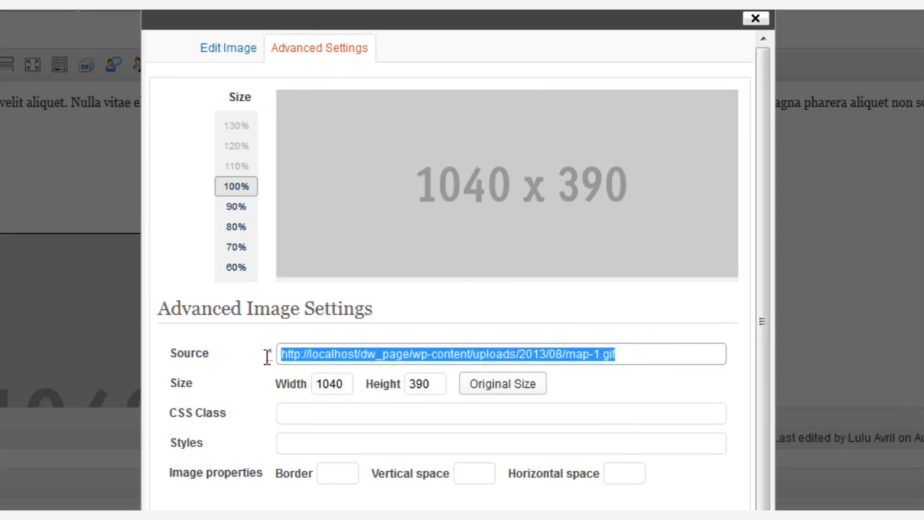
pyautogui.rightClick(358, 357)
pyautogui.click(407, 441)
pyautogui.scroll(-3, 408, 434)
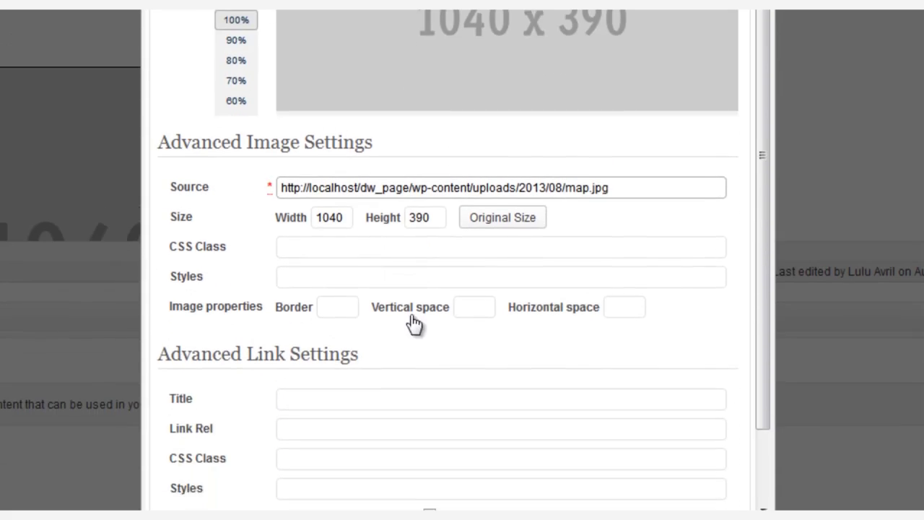
pyautogui.scroll(-4, 607, 205)
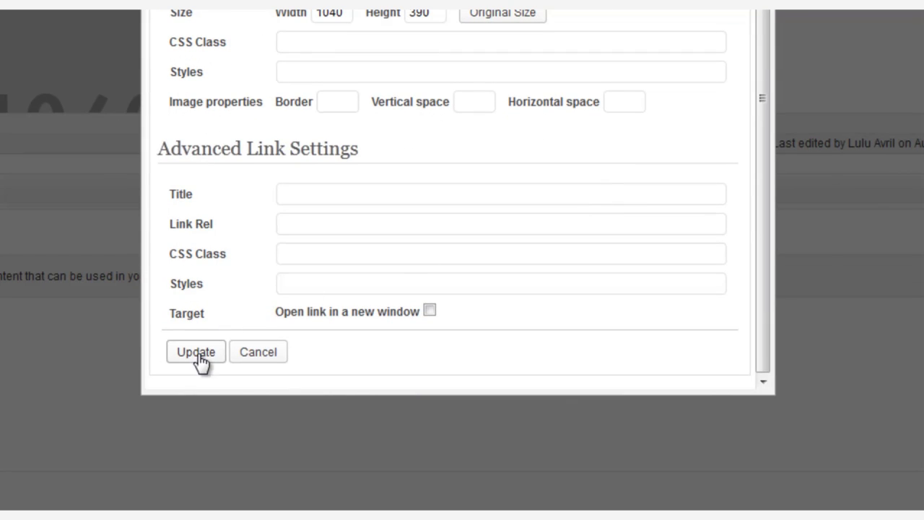
pyautogui.click(199, 355)
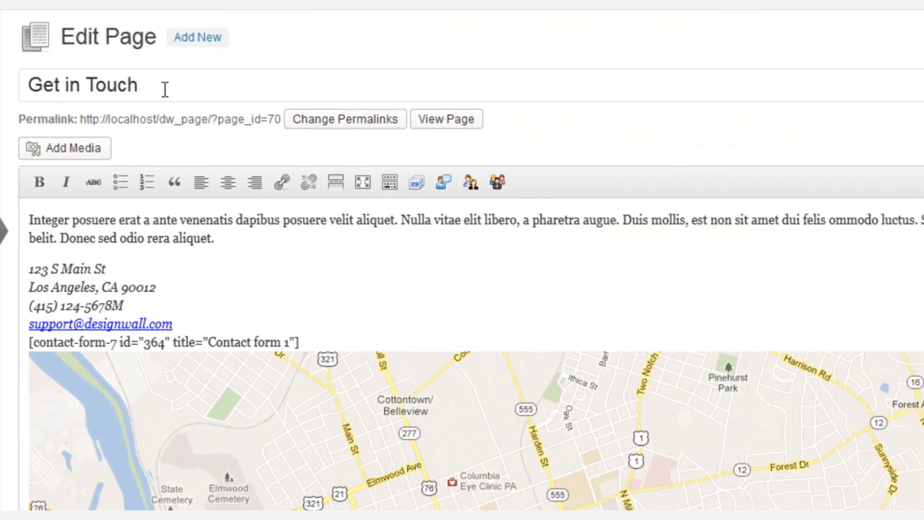
# Review the Get in Touch title and contact text, then update the page.
pyautogui.tripleClick(164, 88)
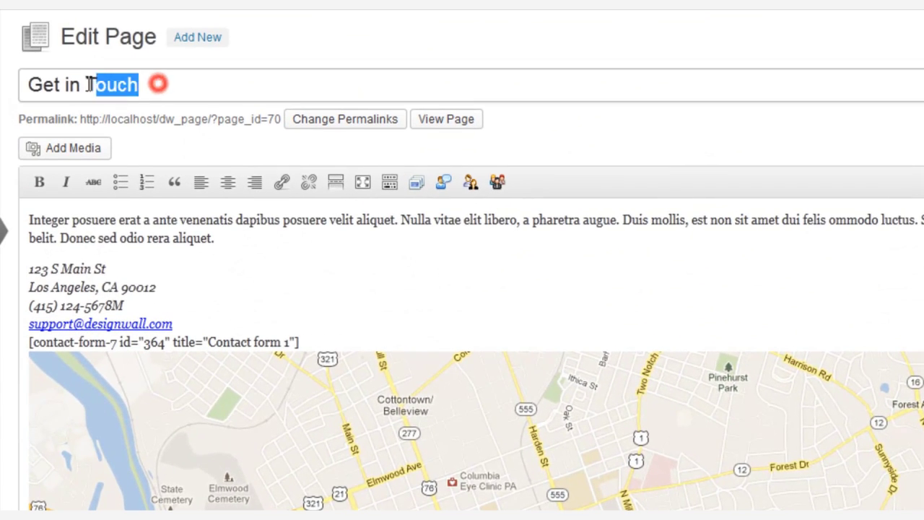
pyautogui.moveTo(29, 217); pyautogui.dragTo(214, 240)
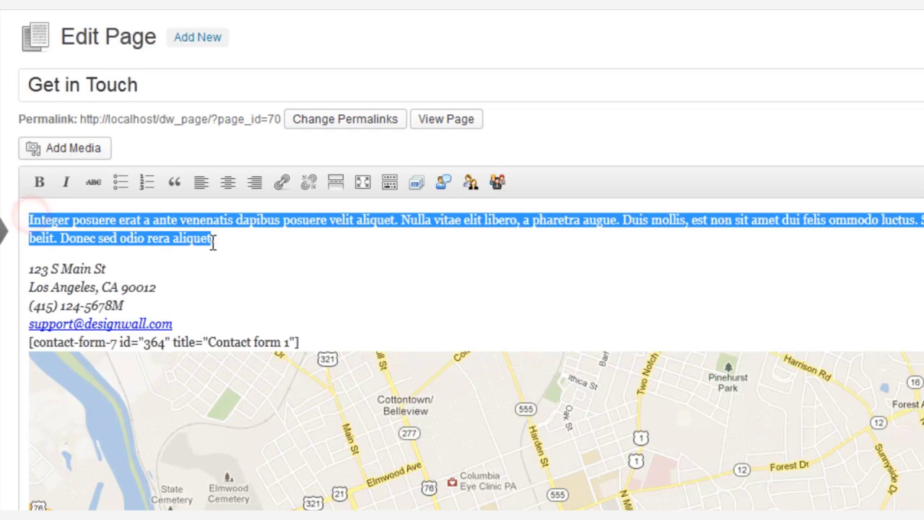
pyautogui.moveTo(31, 269); pyautogui.dragTo(350, 341)
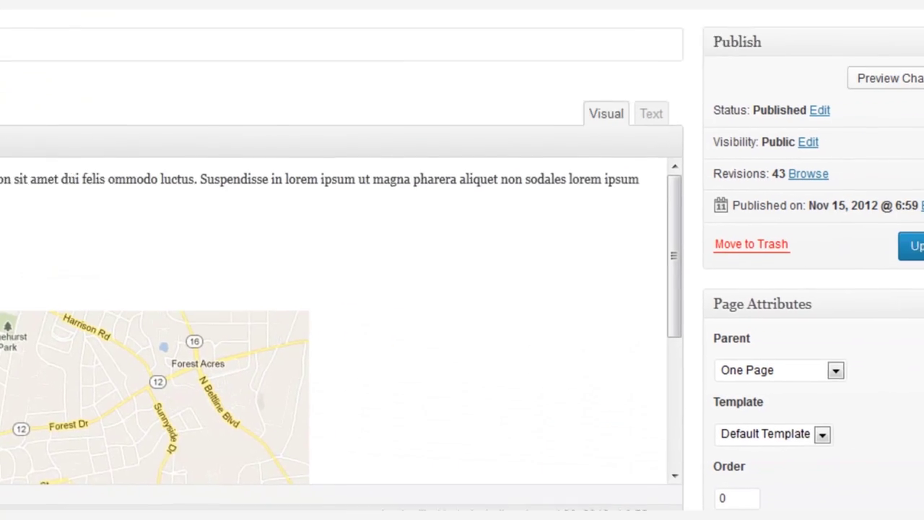
pyautogui.click(869, 239)
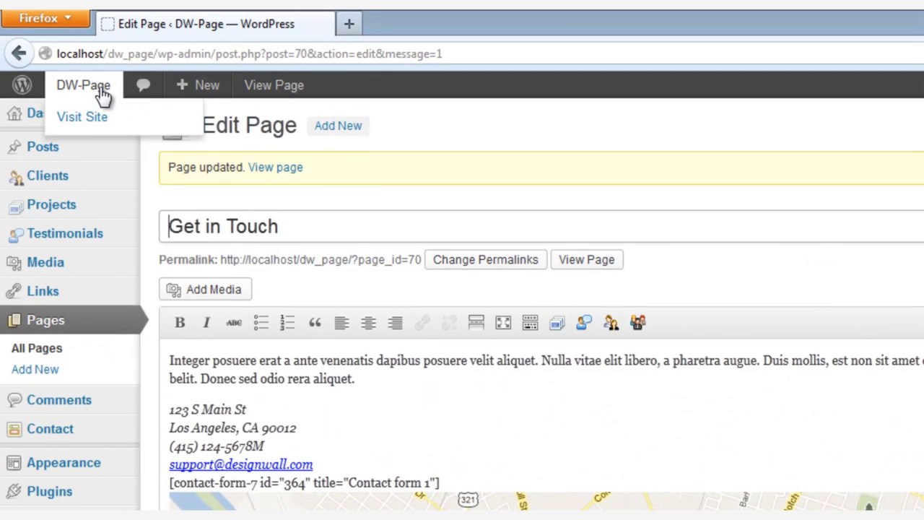
# View the live site's Contact section in a new tab.
pyautogui.middleClick(99, 91)
pyautogui.click(432, 31)
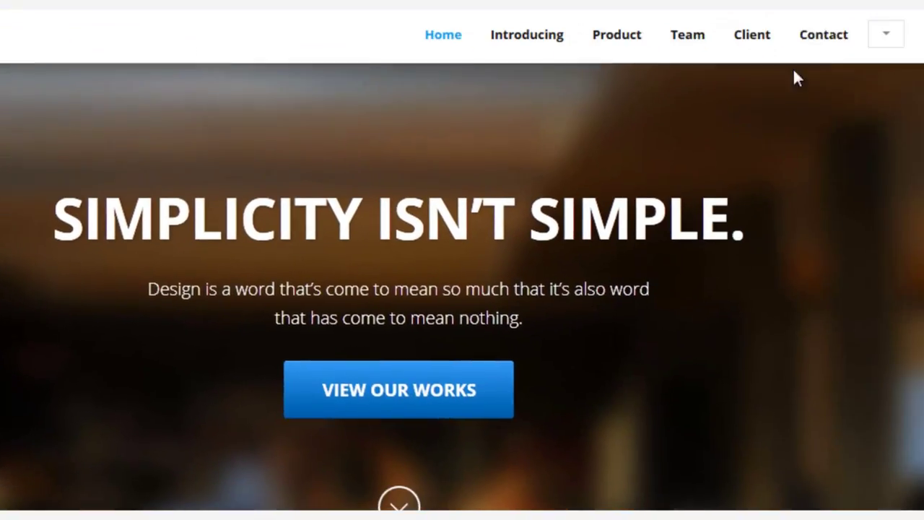
pyautogui.click(828, 41)
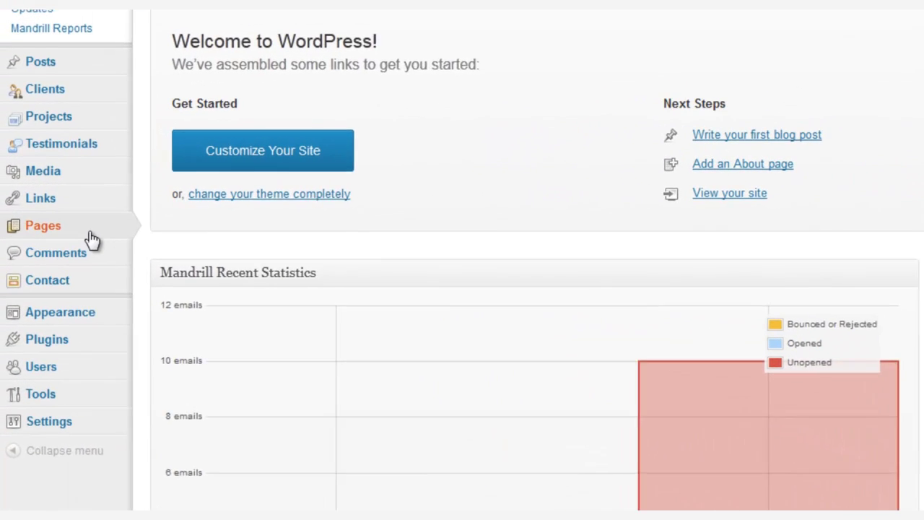
# Open the Get in Touch page in the HTML Text editor.
pyautogui.click(94, 239)
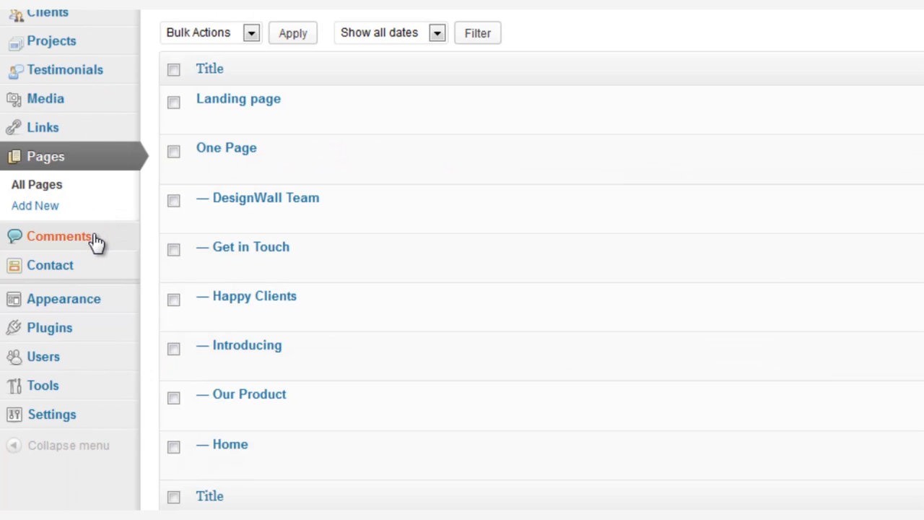
pyautogui.click(263, 247)
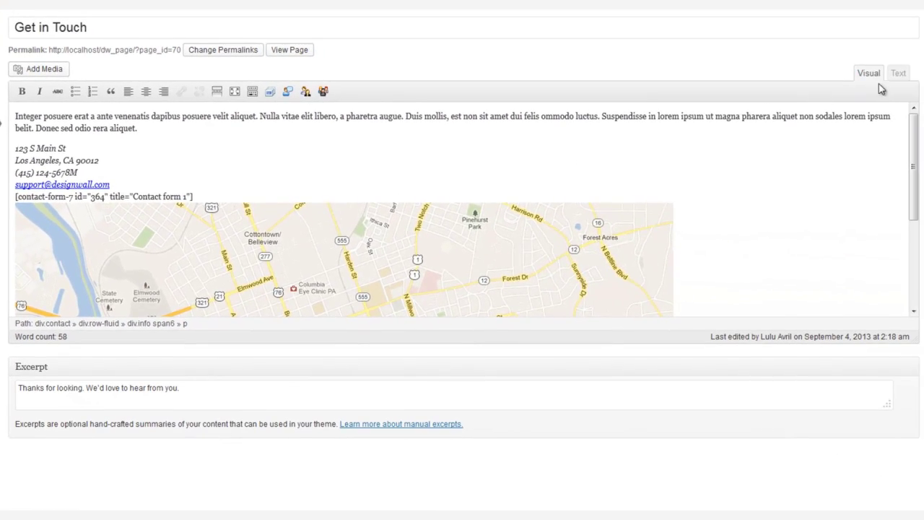
pyautogui.click(897, 75)
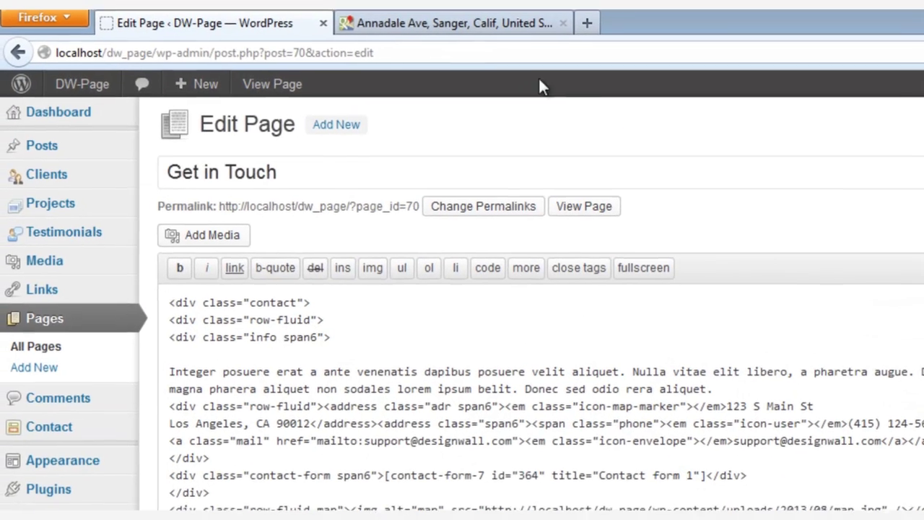
# Copy the Annadale Ave map's iframe embed code from Google Maps.
pyautogui.click(481, 30)
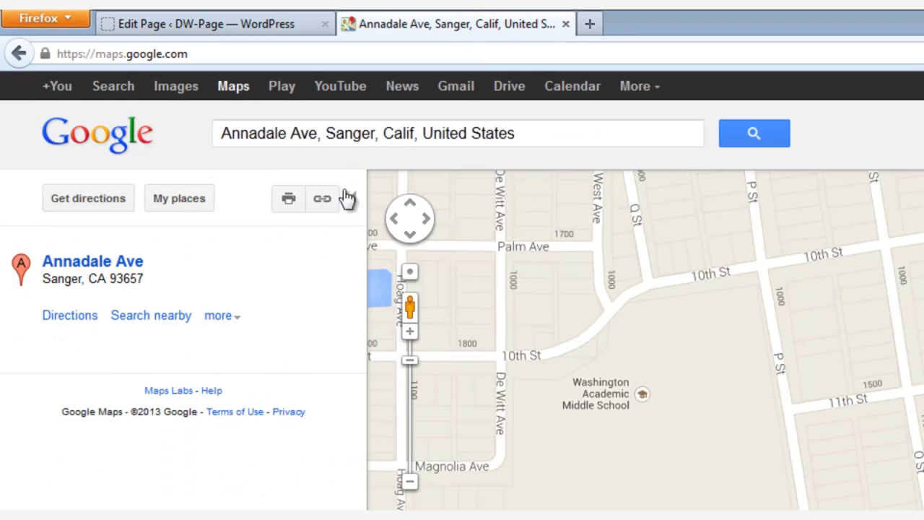
pyautogui.click(324, 201)
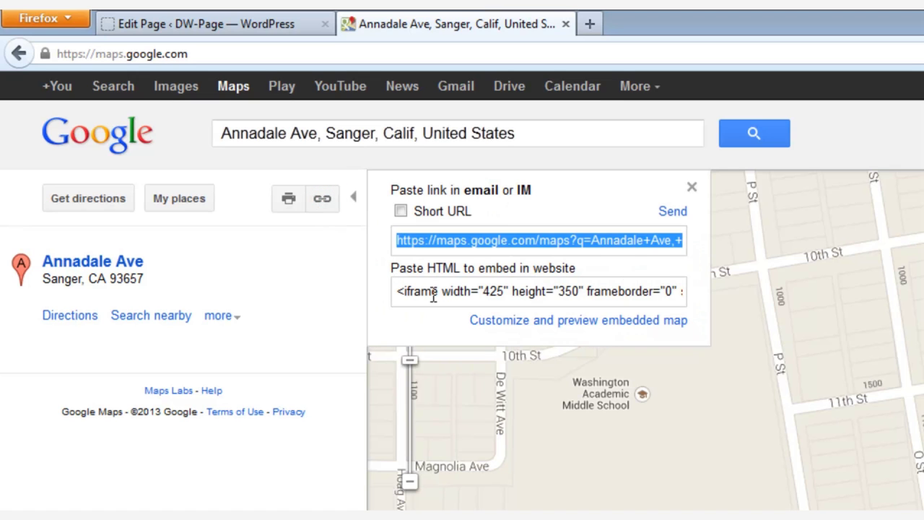
pyautogui.click(436, 293)
pyautogui.rightClick(436, 293)
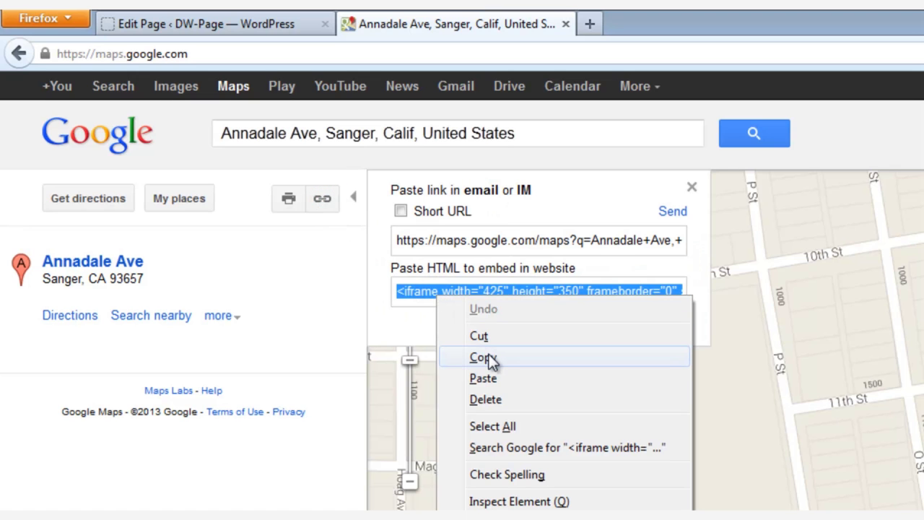
pyautogui.click(489, 355)
# Paste the Google Maps embed code on a new line after the info block's closing </div>.
pyautogui.click(208, 24)
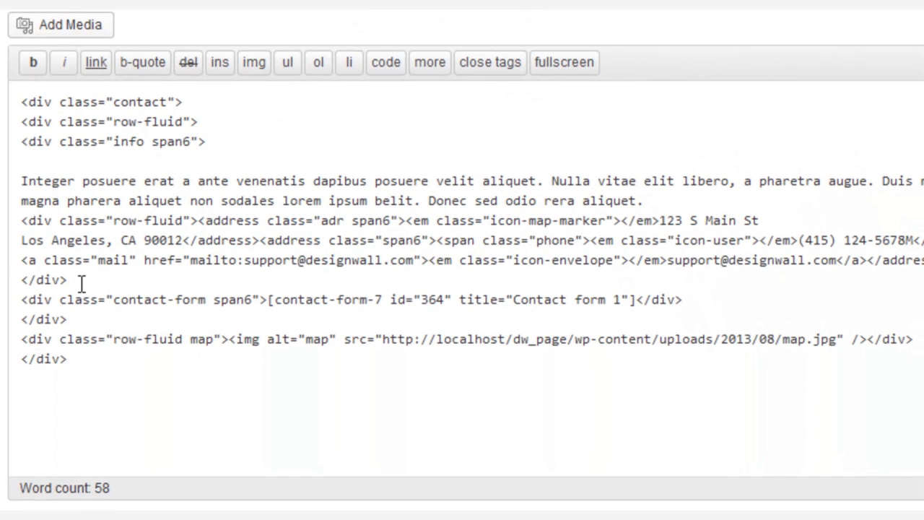
pyautogui.click(203, 445)
pyautogui.press('Return')
pyautogui.rightClick(27, 304)
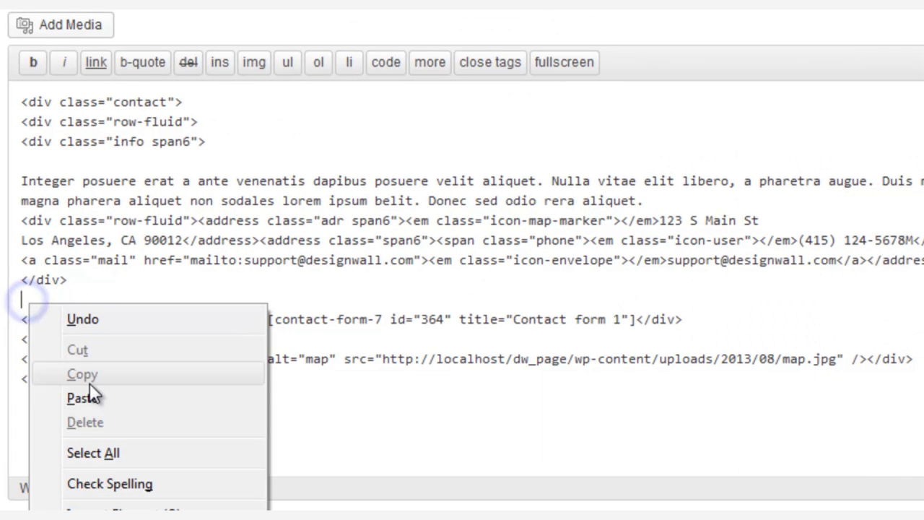
pyautogui.click(89, 402)
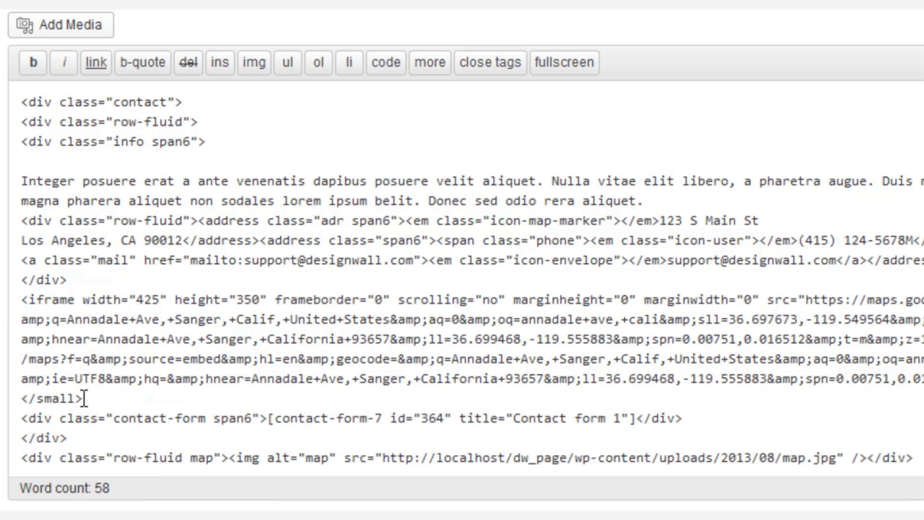
# Change the iframe width from 425 to 1040 and height from 350 to 390.
pyautogui.doubleClick(138, 299)
pyautogui.write('1040')
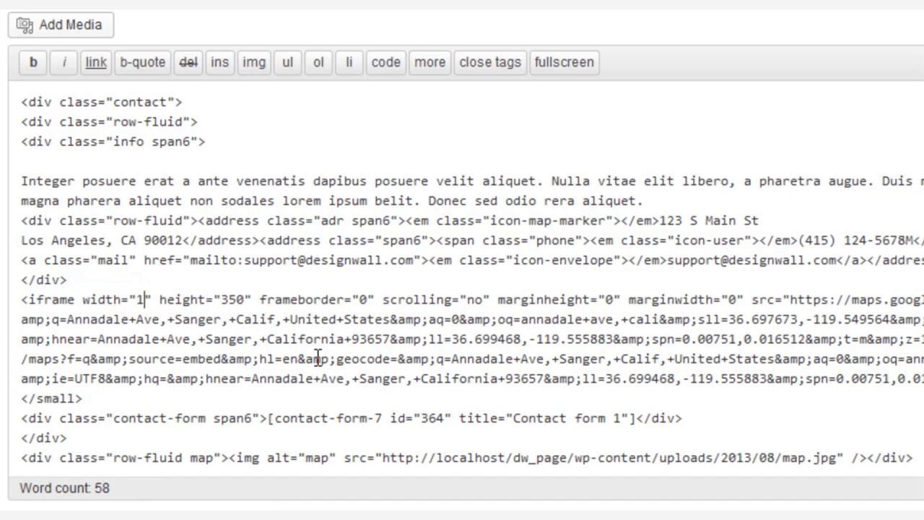
pyautogui.doubleClick(247, 300)
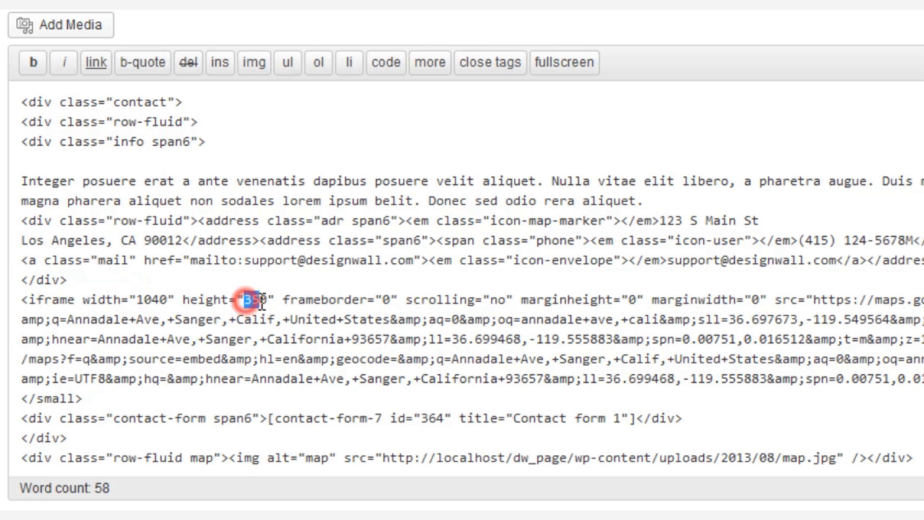
pyautogui.write('390')
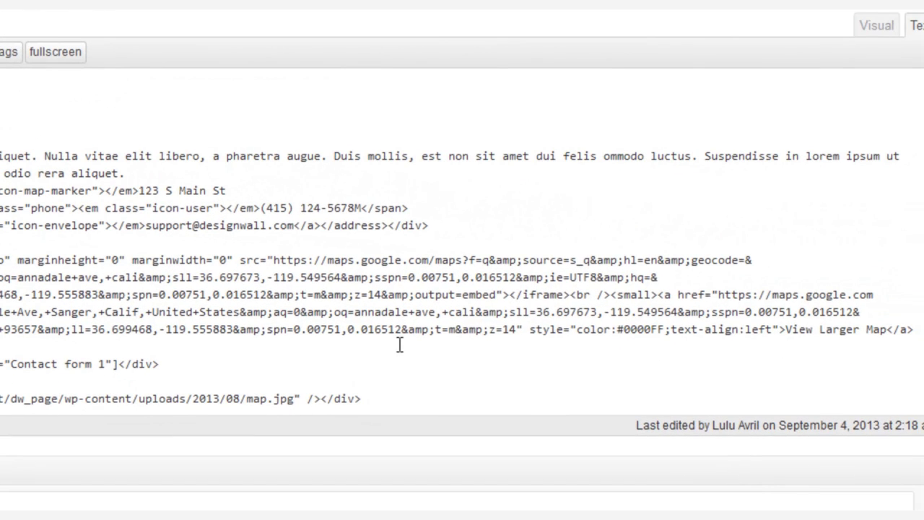
# Delete the larger-map link, form shortcode and static image after the iframe, then update the page.
pyautogui.moveTo(570, 294); pyautogui.dragTo(592, 422)
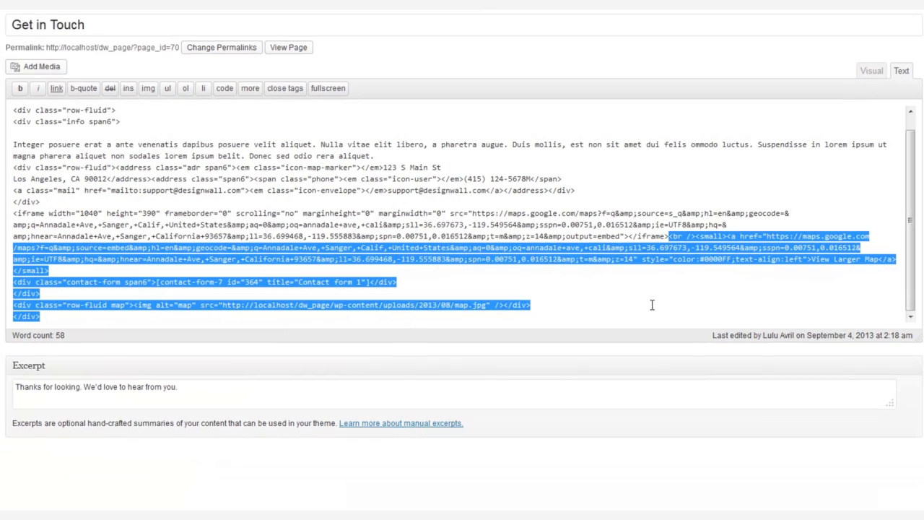
pyautogui.press('BackSpace')
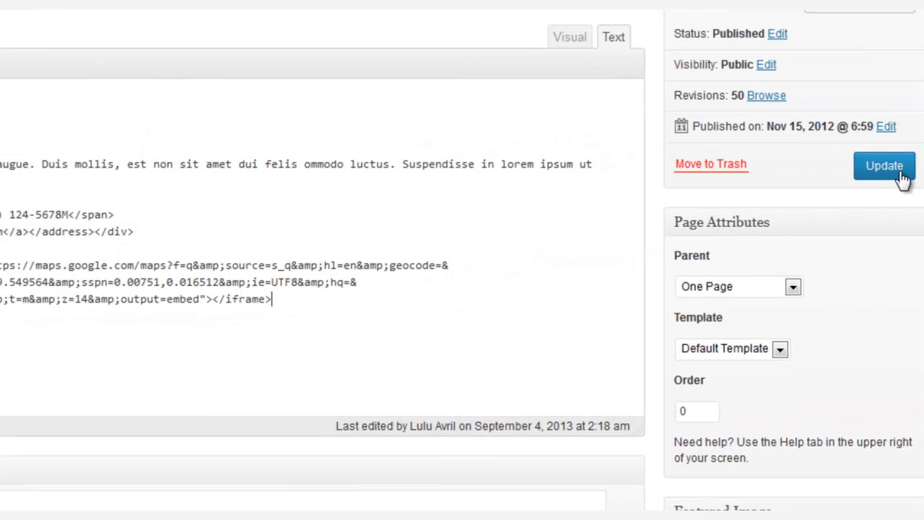
pyautogui.click(873, 169)
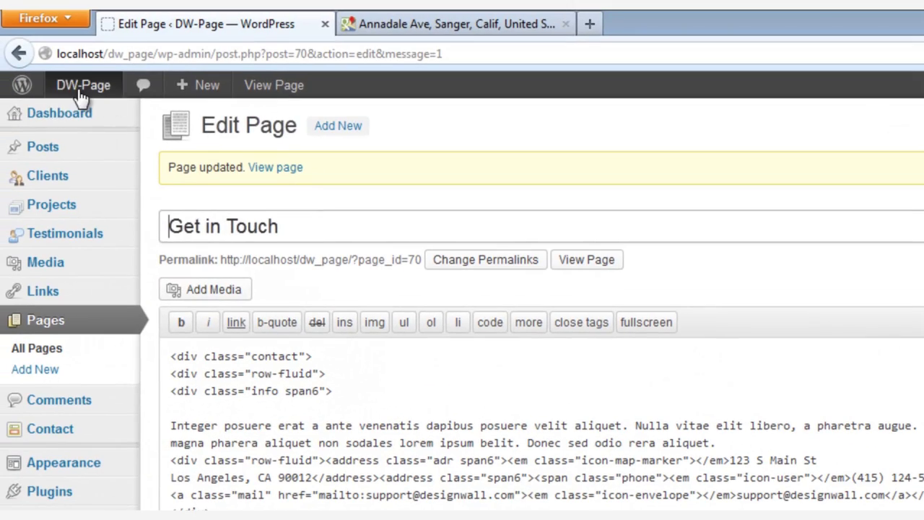
# Open the live Get in Touch section in a new tab and pan the Annadale Ave map.
pyautogui.middleClick(83, 85)
pyautogui.click(437, 24)
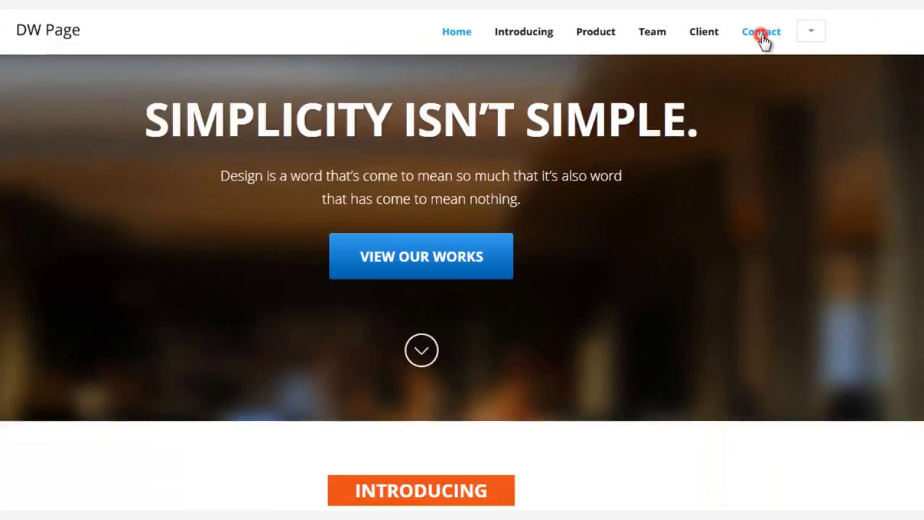
pyautogui.click(812, 43)
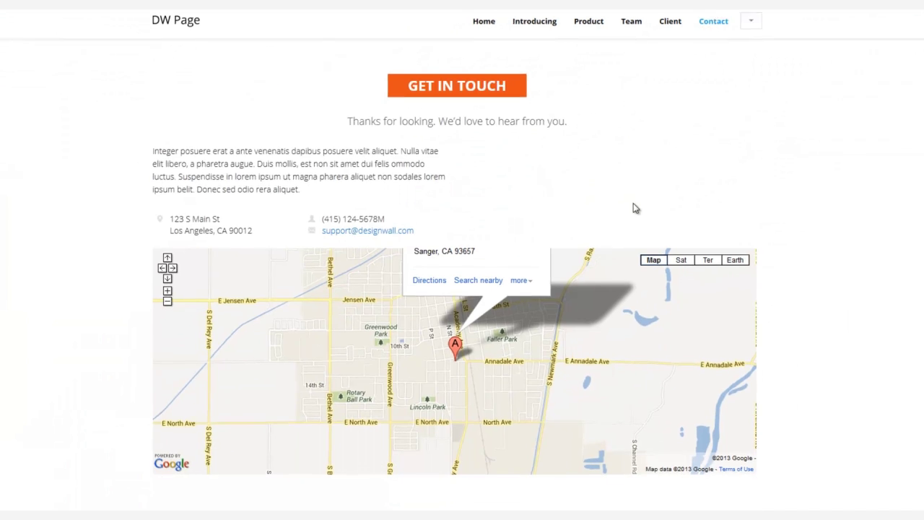
pyautogui.moveTo(584, 338); pyautogui.dragTo(565, 374)
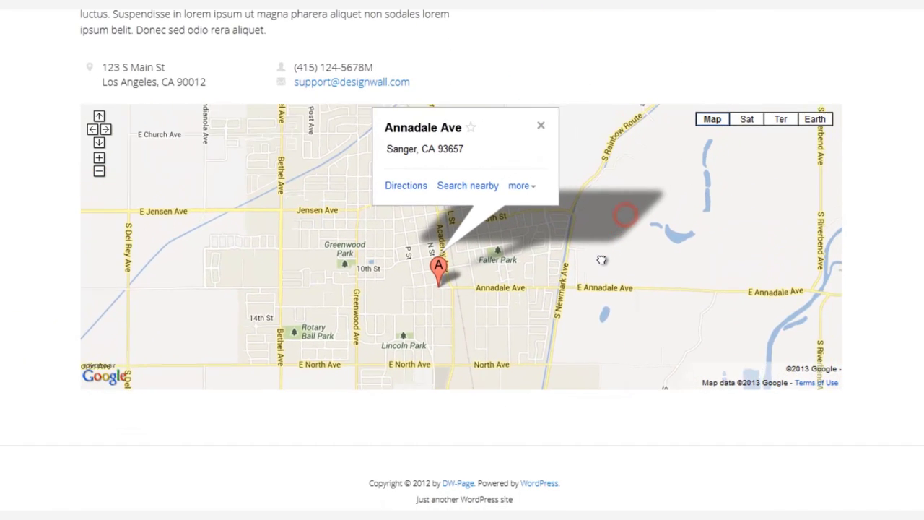
pyautogui.moveTo(602, 260)
pyautogui.mouseDown()
pyautogui.moveTo(594, 289)
pyautogui.moveTo(612, 298)
pyautogui.mouseUp()
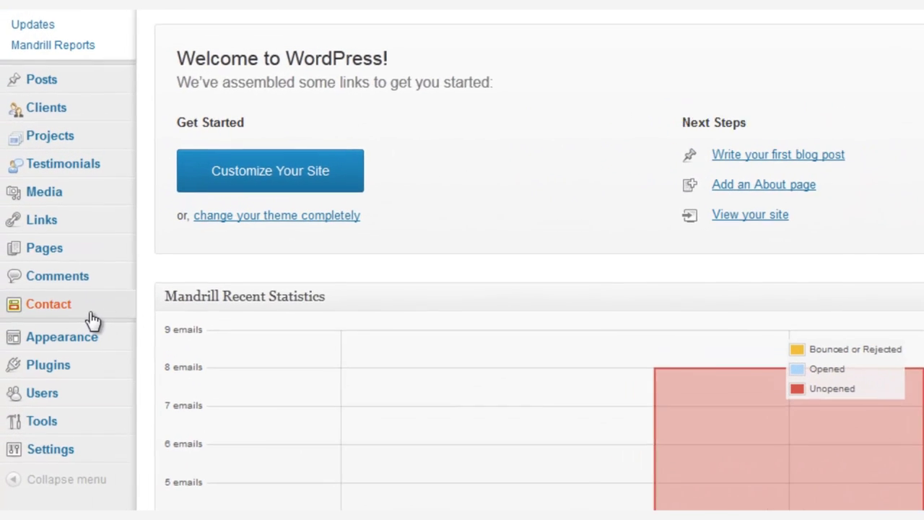
# Change Contact form 1's Mail To recipient to a webmaster address and save the form.
pyautogui.click(92, 315)
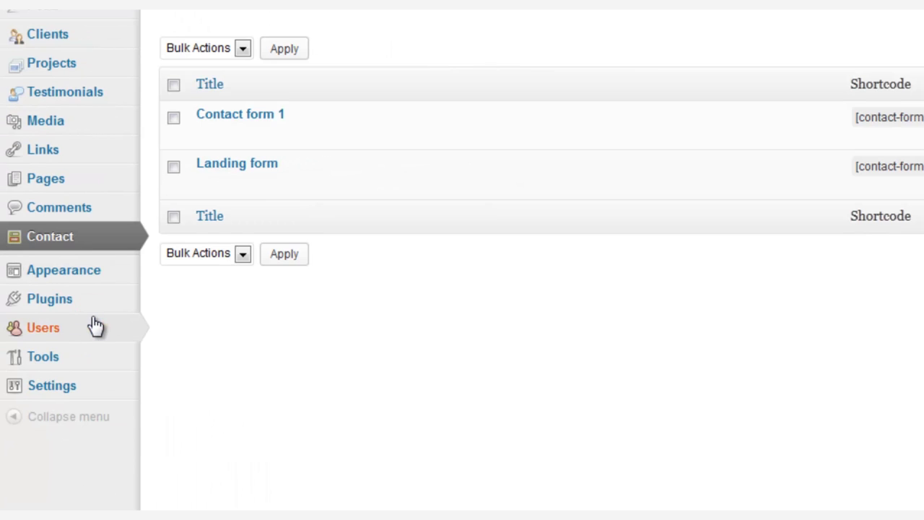
pyautogui.moveTo(224, 187)
pyautogui.click(252, 118)
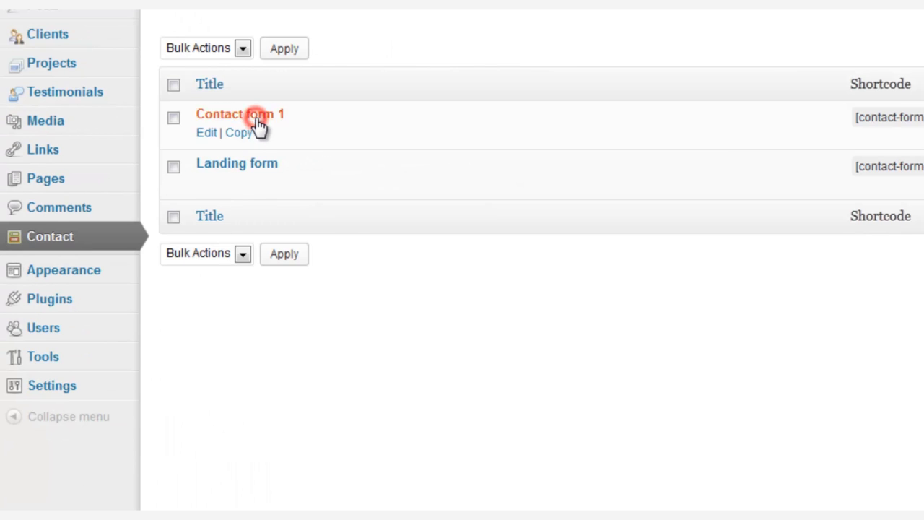
pyautogui.scroll(-10, 342, 330)
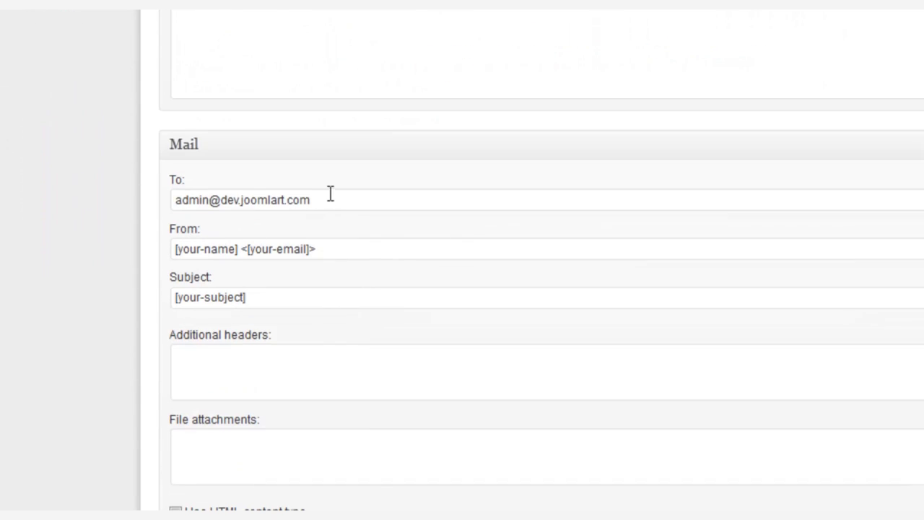
pyautogui.click(337, 200)
pyautogui.tripleClick(337, 200)
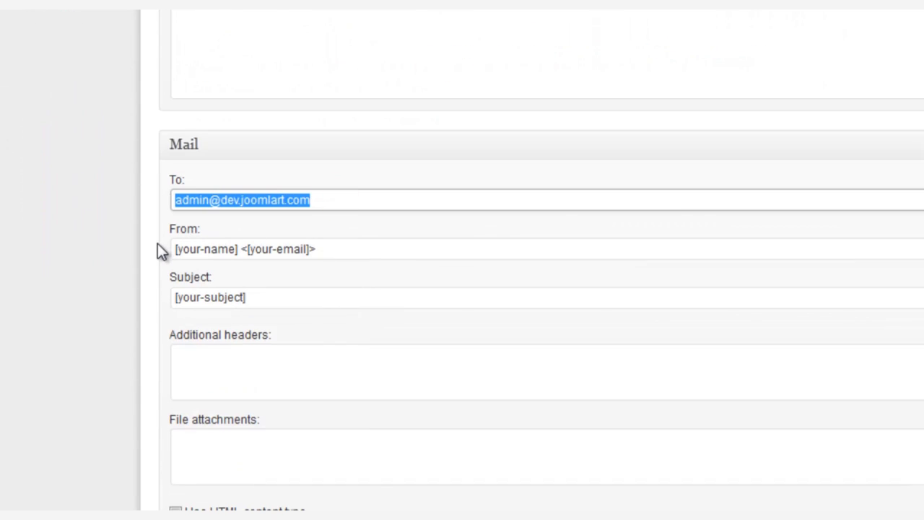
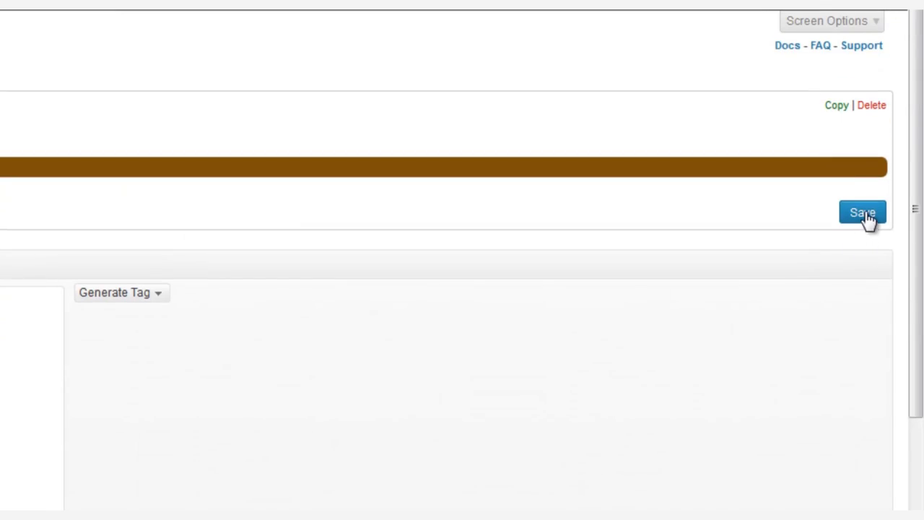
pyautogui.click(864, 214)
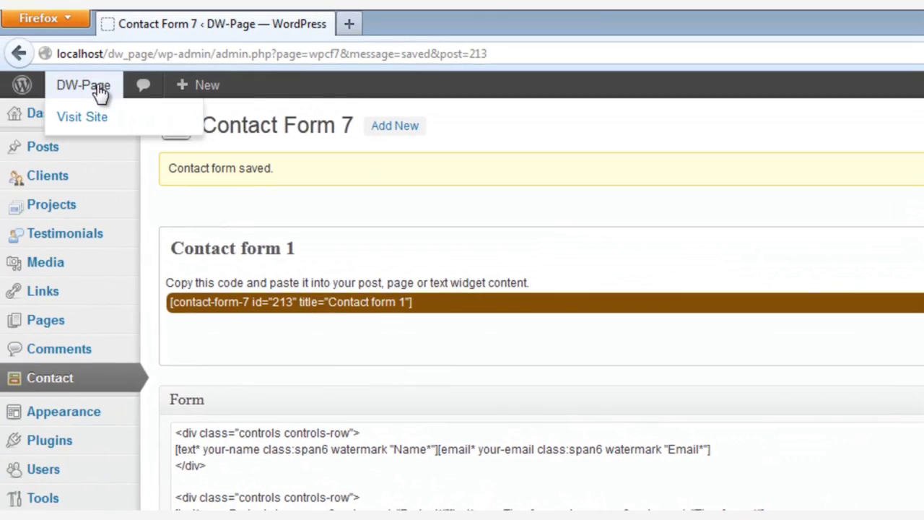
# Open the live site in a new tab and go to its contact form.
pyautogui.middleClick(83, 86)
pyautogui.click(451, 29)
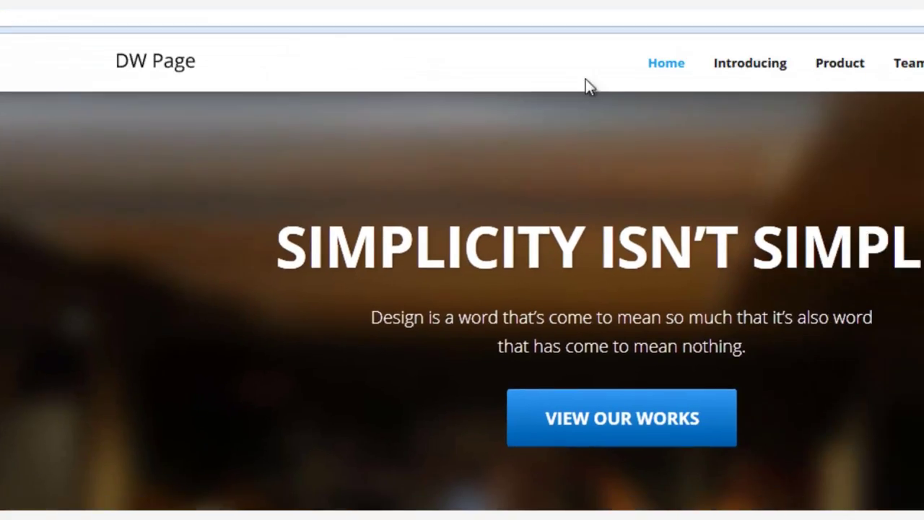
pyautogui.click(808, 45)
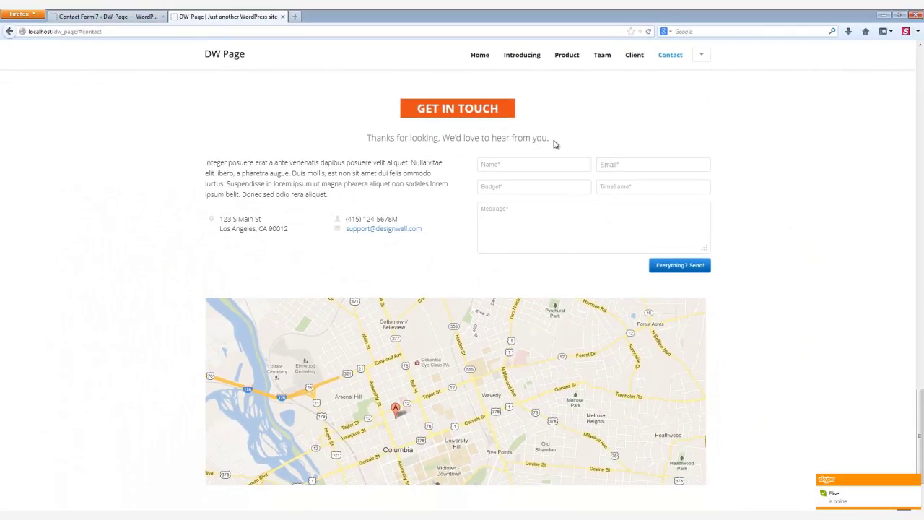
# Enter a test name and e-mail, budget 'Guide and Document', timeframe 3 days, message 'How to use this theme'.
pyautogui.click(518, 165)
pyautogui.write('Lu')
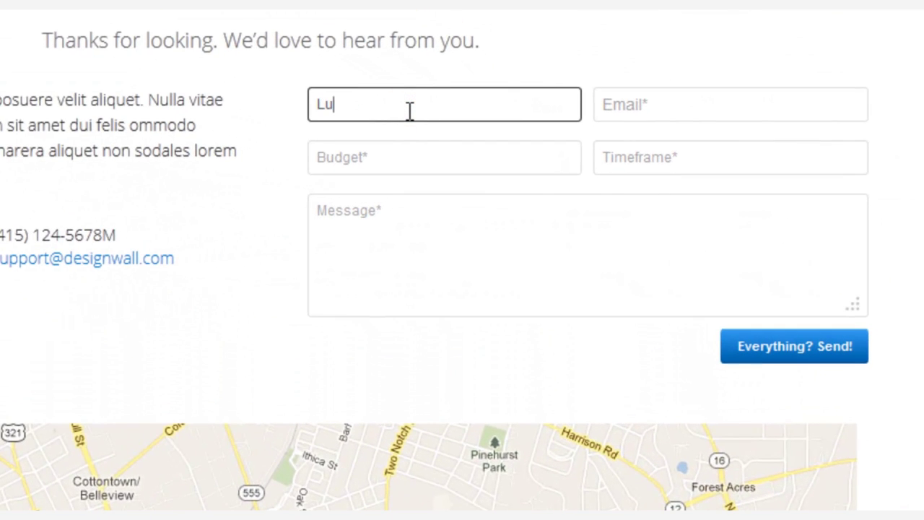
pyautogui.write('ala')
pyautogui.press('Tab')
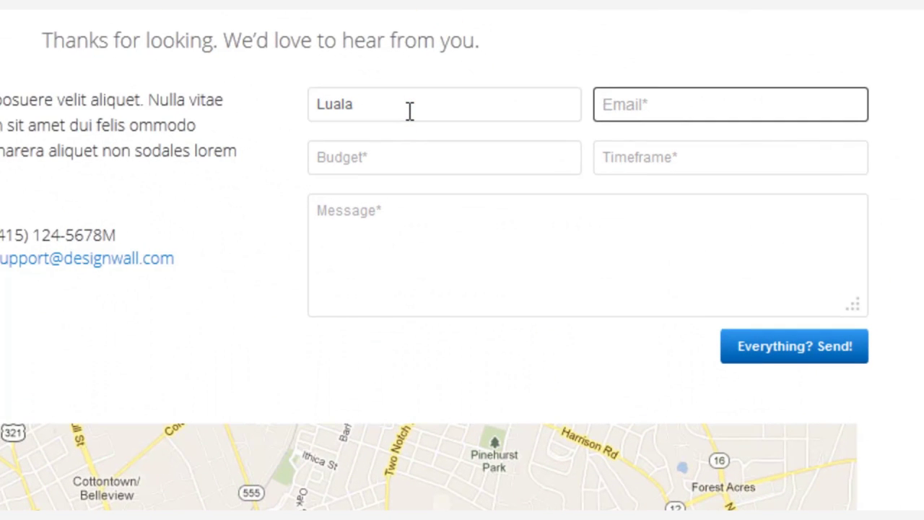
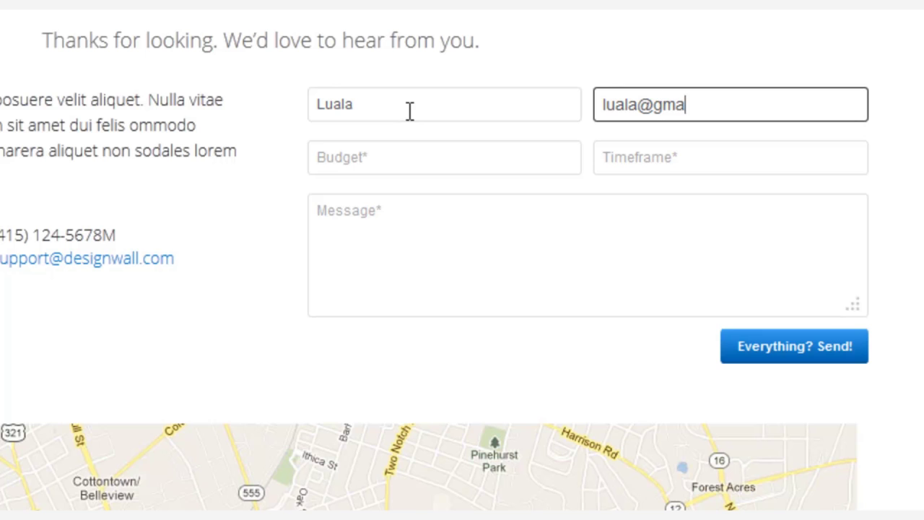
pyautogui.press('Tab')
pyautogui.write('G')
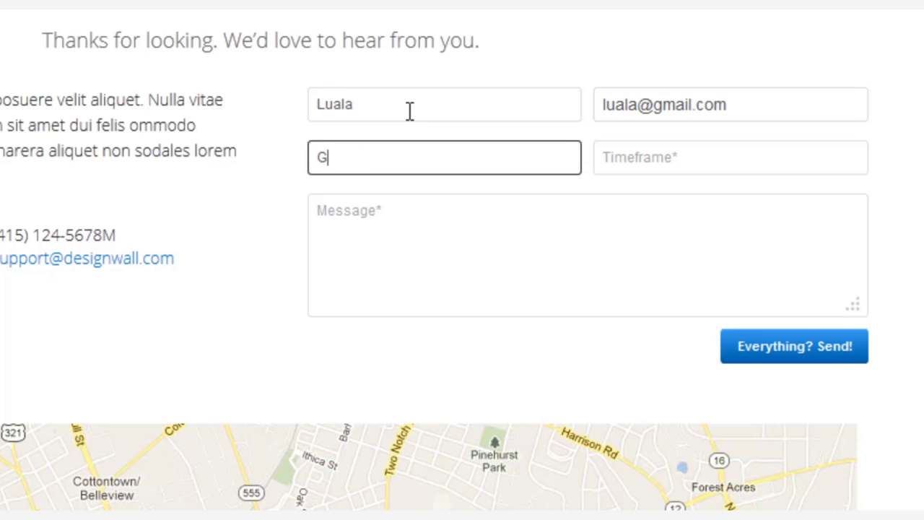
pyautogui.write('uide and Docu')
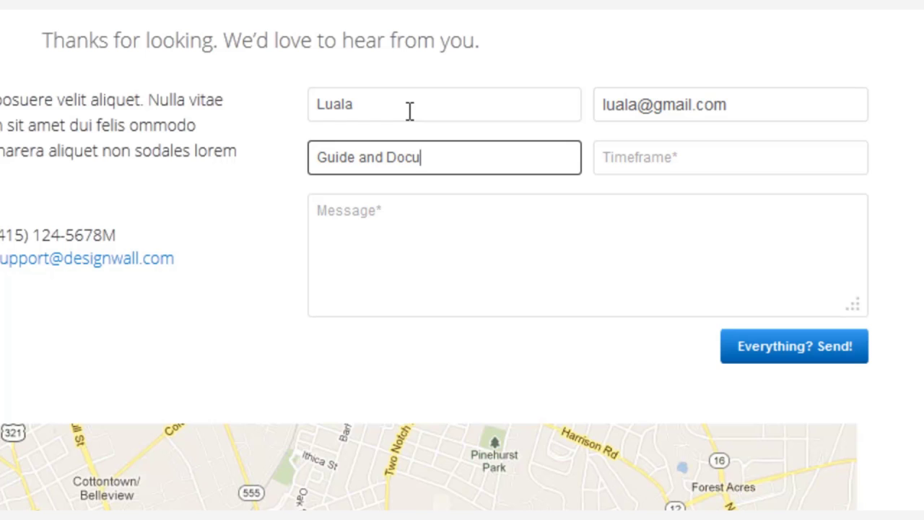
pyautogui.write('ment')
pyautogui.press('Tab')
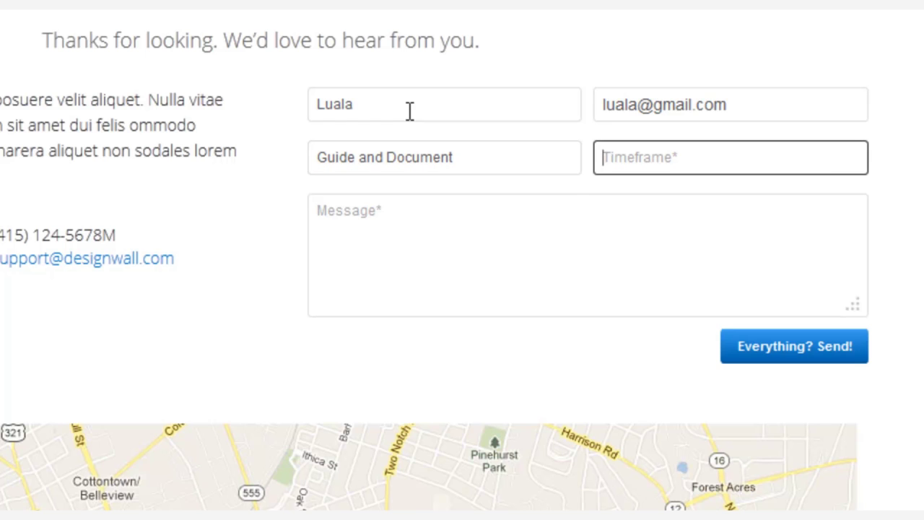
pyautogui.write('3 days')
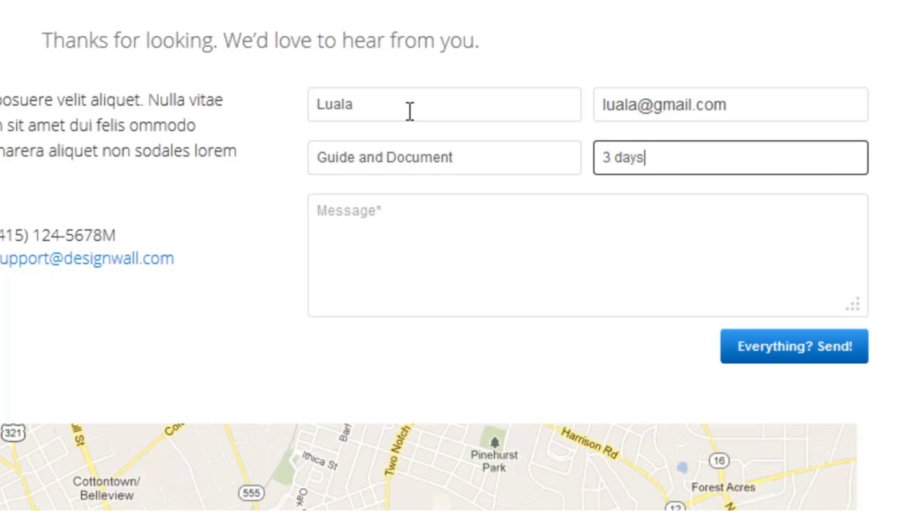
pyautogui.press('Tab')
pyautogui.write('H')
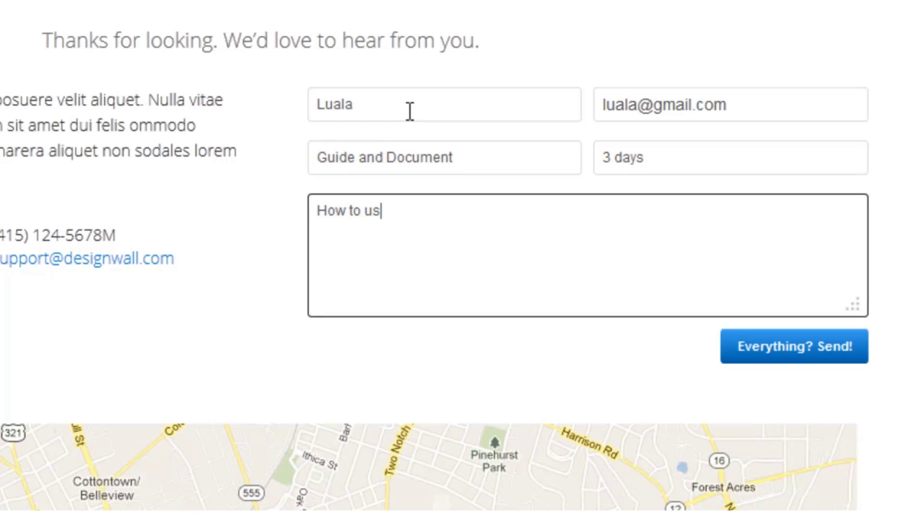
pyautogui.write('ow to use this theme?')
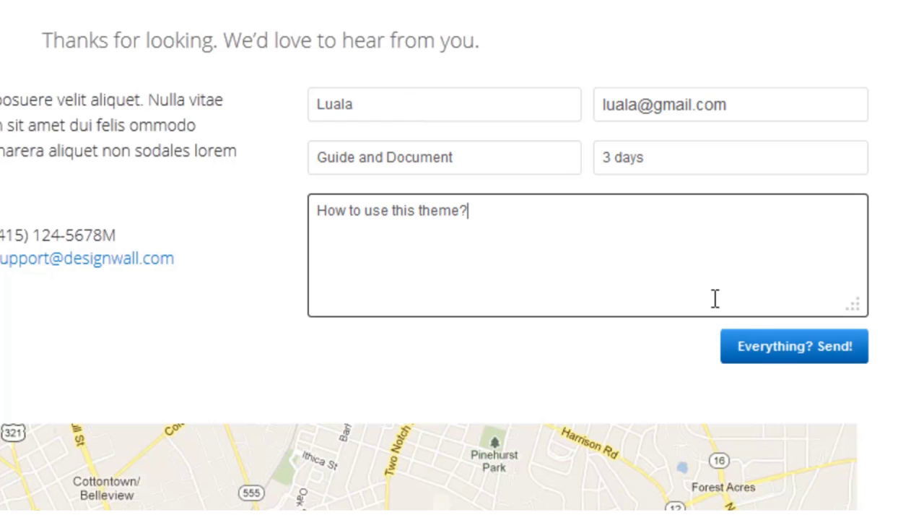
# Submit the 'How to use this theme?' message with Everything? Send! and select the success confirmation.
pyautogui.click(786, 364)
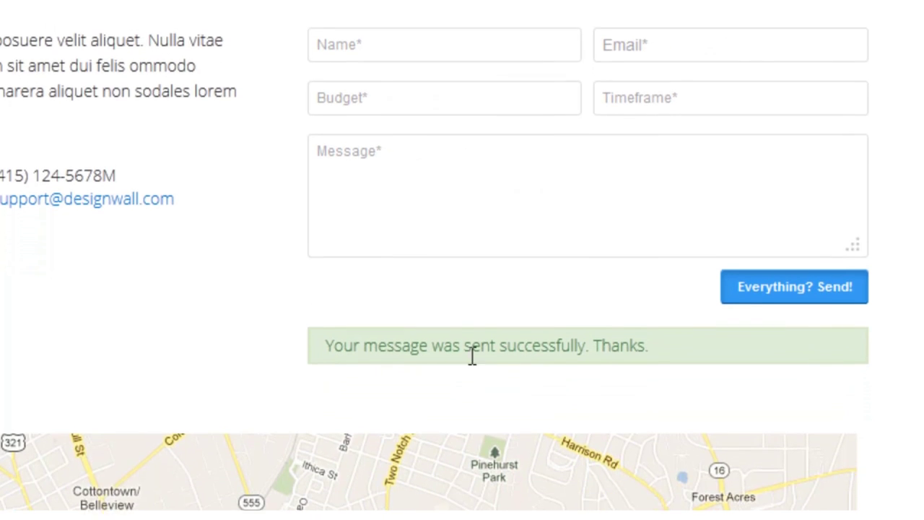
pyautogui.moveTo(318, 338); pyautogui.dragTo(660, 336)
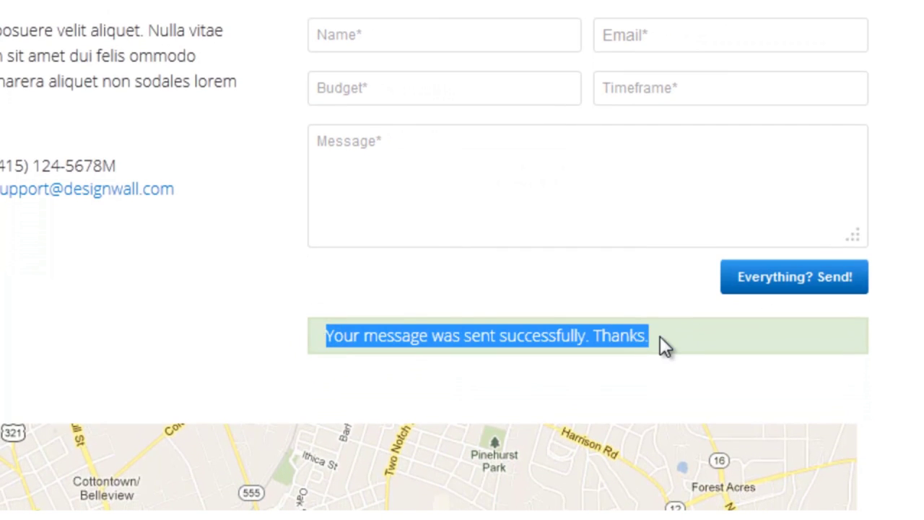